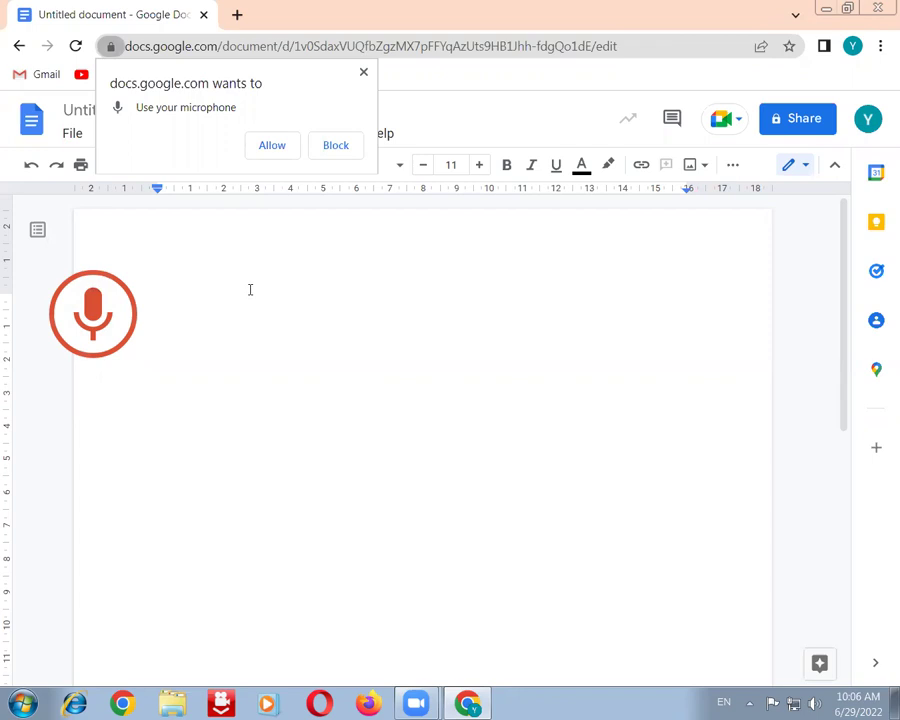
Open the voice typing panel, start listening, and dismiss Chrome's microphone permission prompt.
{"action": "left_click", "coordinate": [85, 318]}
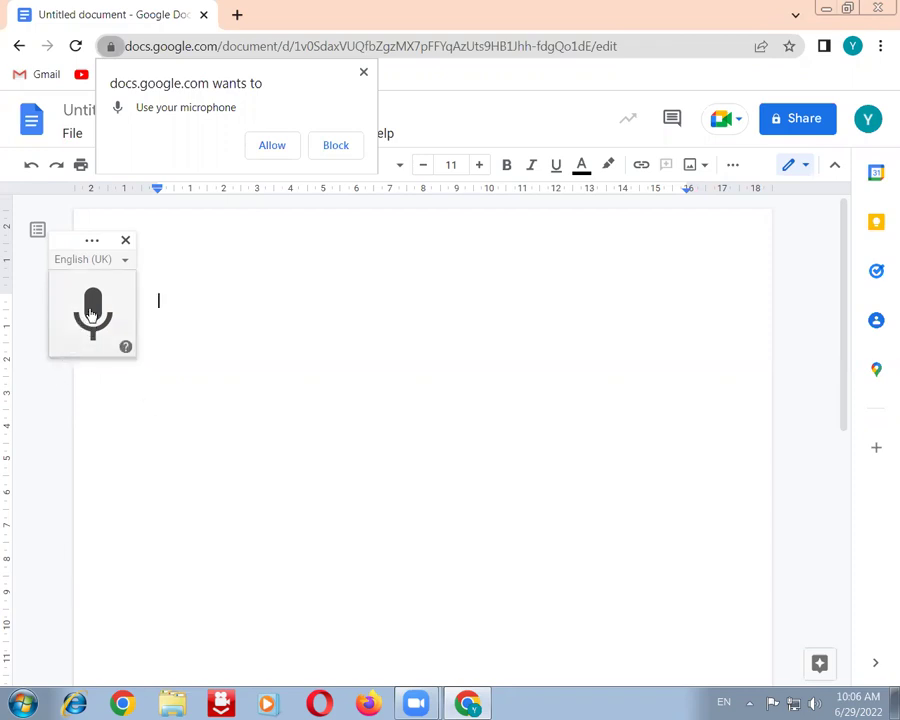
{"action": "left_click", "coordinate": [91, 313]}
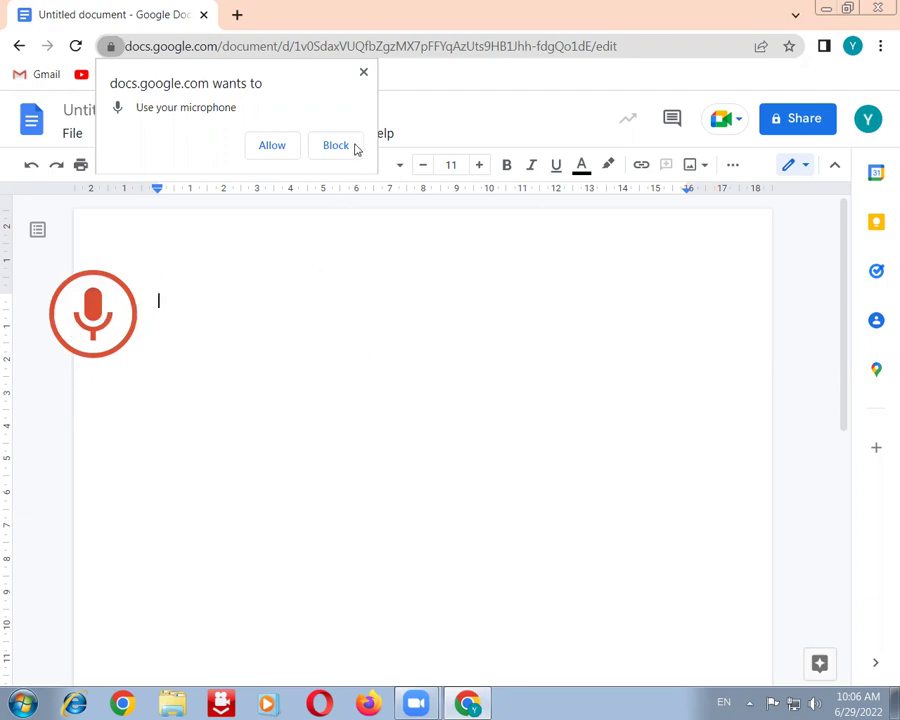
{"action": "left_click", "coordinate": [363, 75]}
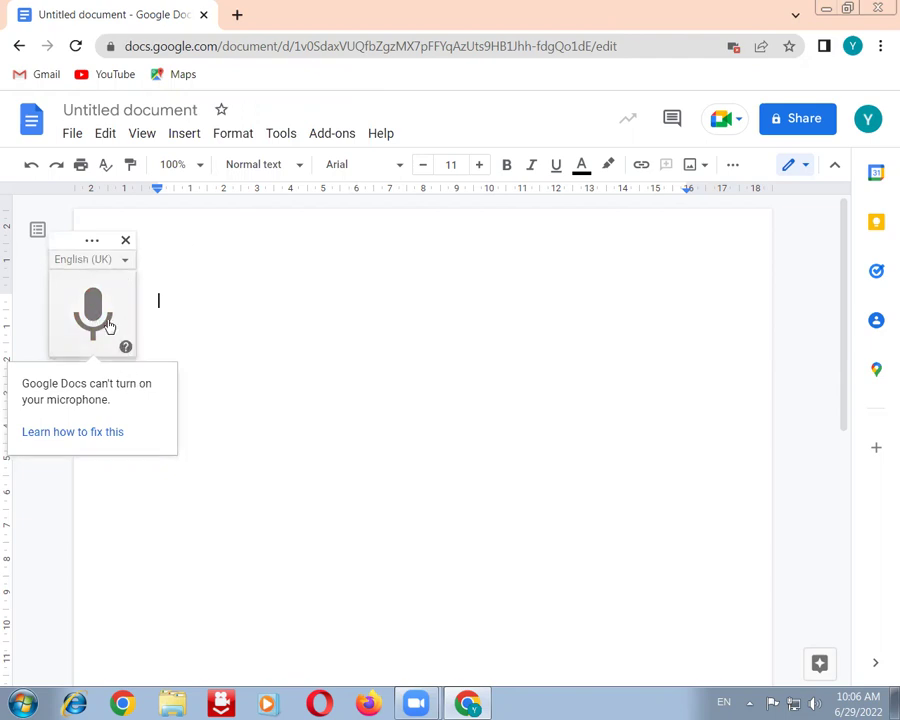
Follow the microphone error's 'Learn how to fix this' link to the voice typing help page.
{"action": "left_click", "coordinate": [88, 433]}
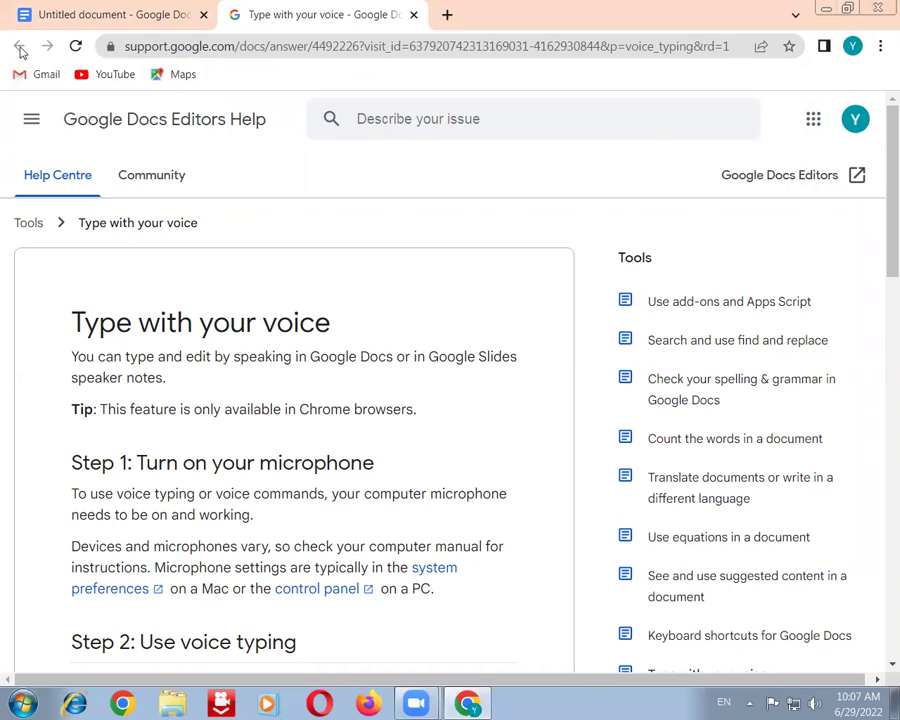
Skim the 'Type with your voice' help article, then go back to the Untitled document tab.
{"action": "scroll", "coordinate": [761, 563], "scroll_direction": "down", "scroll_amount": 5}
{"action": "scroll", "coordinate": [805, 345], "scroll_direction": "up", "scroll_amount": 5}
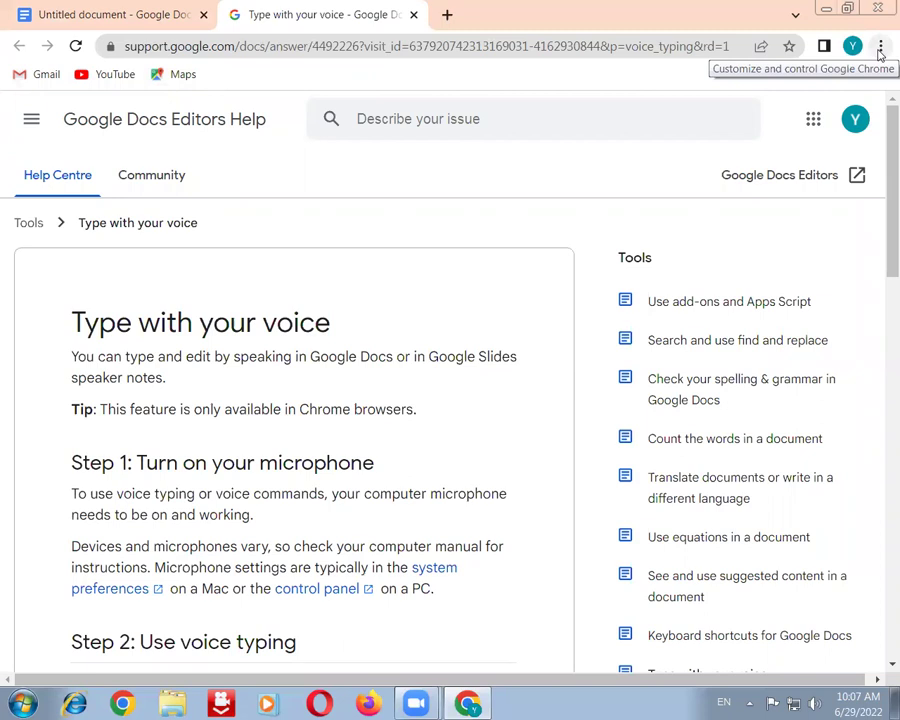
{"action": "left_click", "coordinate": [28, 128]}
{"action": "left_click", "coordinate": [260, 125]}
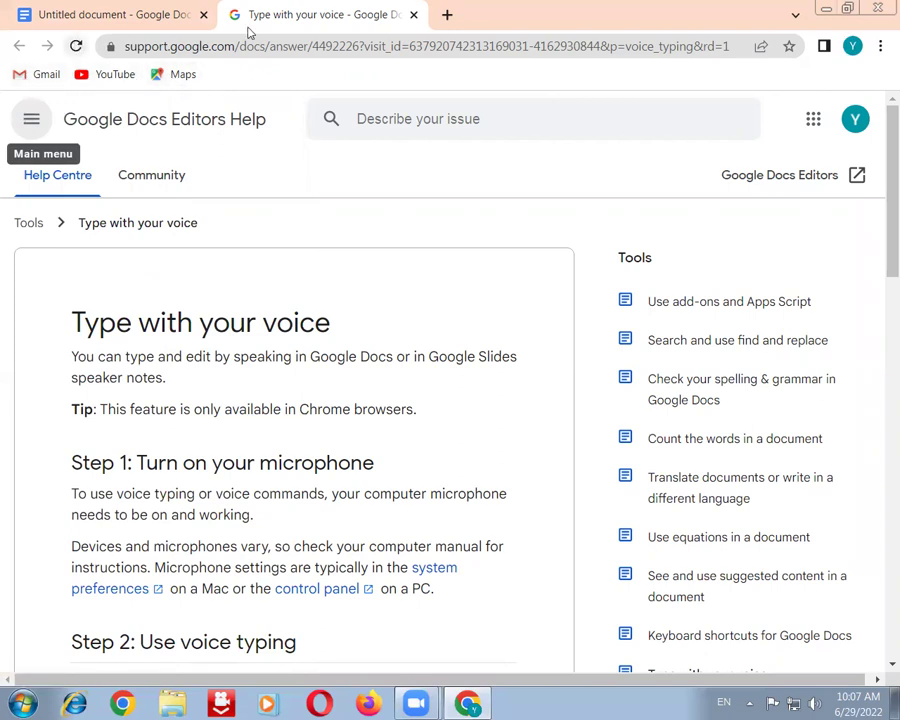
{"action": "left_click", "coordinate": [14, 13]}
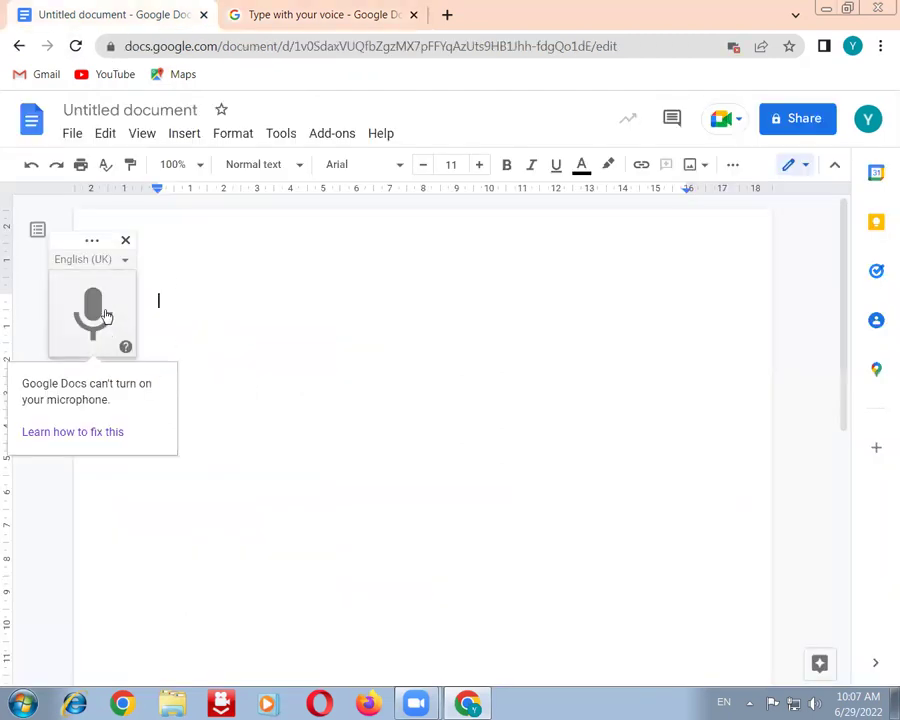
Pick English (India) from the voice typing language list.
{"action": "left_click", "coordinate": [96, 259]}
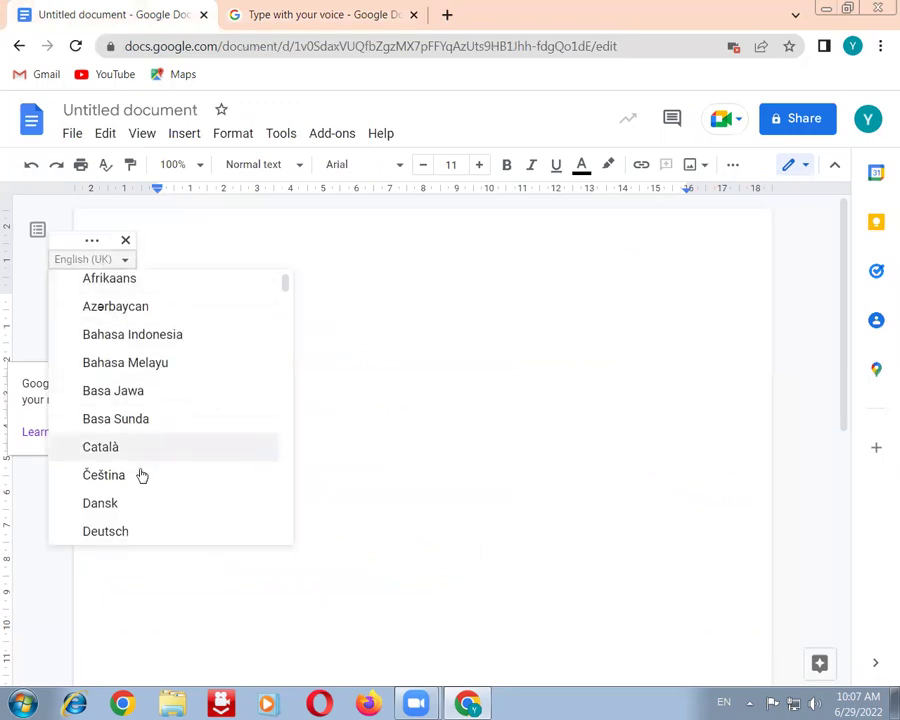
{"action": "scroll", "coordinate": [142, 476], "scroll_direction": "down", "scroll_amount": 3}
{"action": "left_click", "coordinate": [143, 479]}
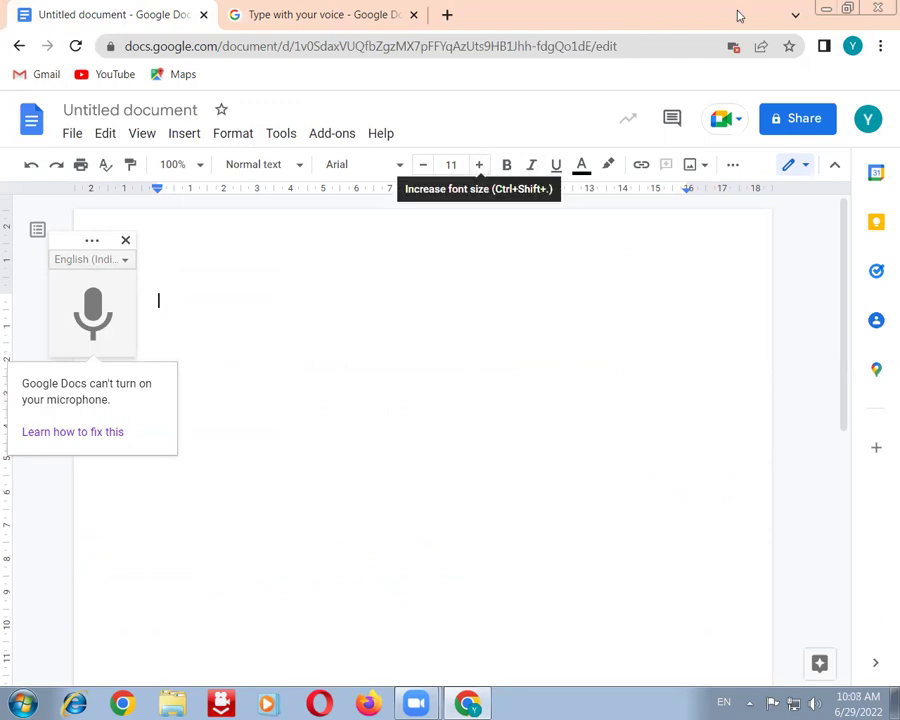
Turn voice typing off, drag the top margin up on the ruler, then turn voice typing back on.
{"action": "left_click", "coordinate": [290, 138]}
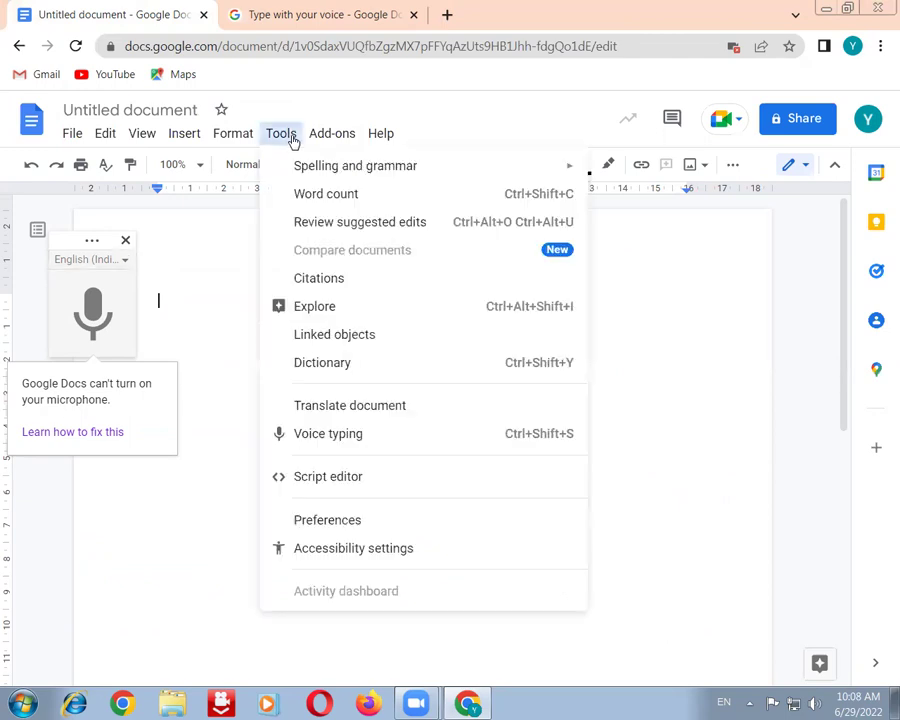
{"action": "left_click", "coordinate": [333, 437]}
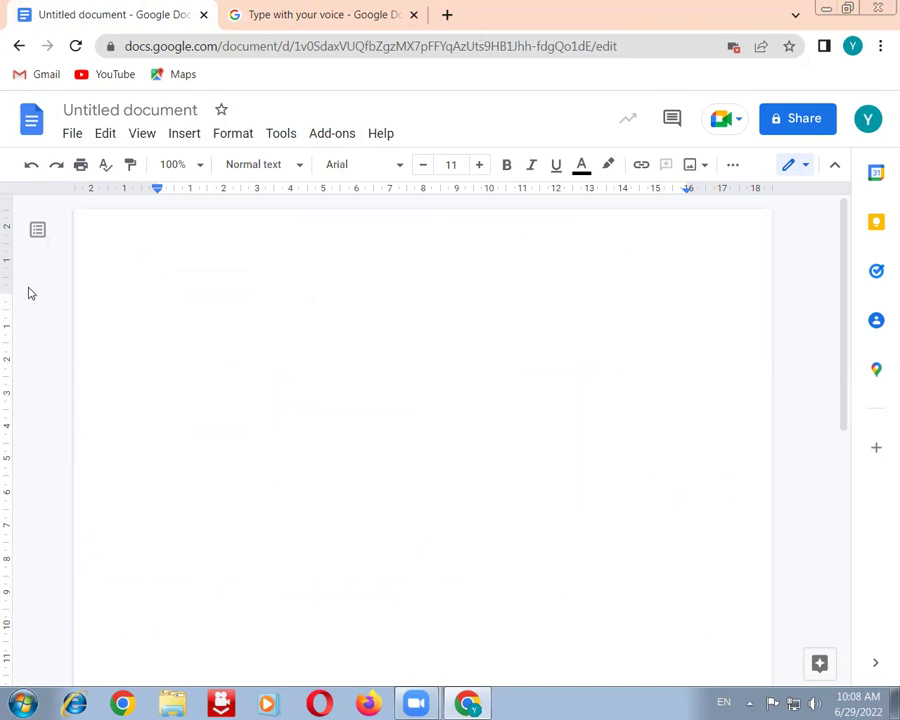
{"action": "left_click_drag", "start_coordinate": [4, 294], "coordinate": [4, 260]}
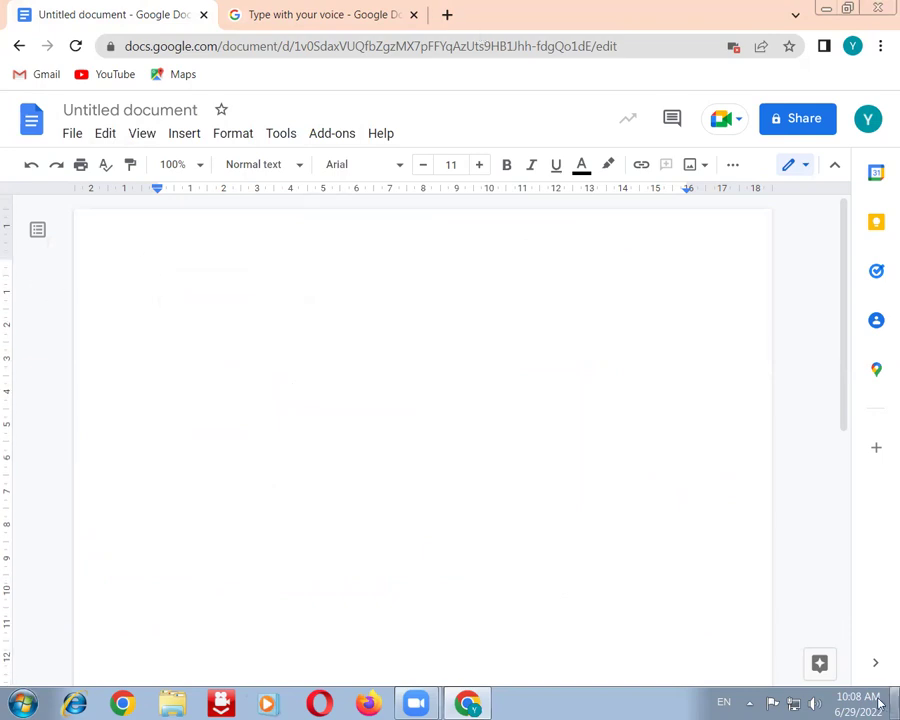
{"action": "left_click", "coordinate": [278, 134]}
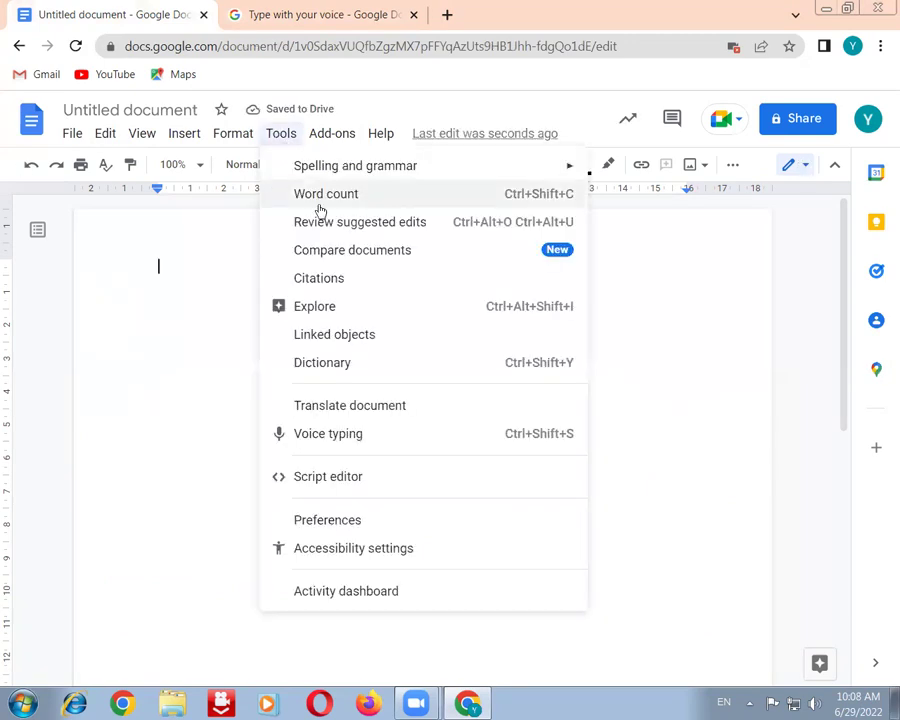
{"action": "left_click", "coordinate": [352, 438]}
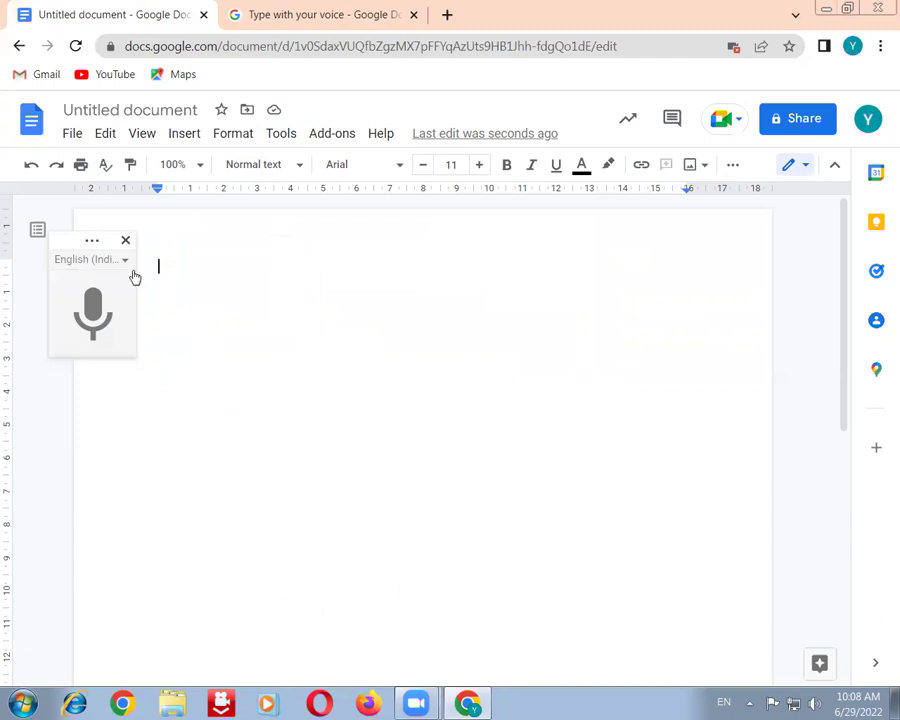
Close the voice typing panel and type the heading 'Explain Digital Image in detail'.
{"action": "left_click", "coordinate": [125, 241]}
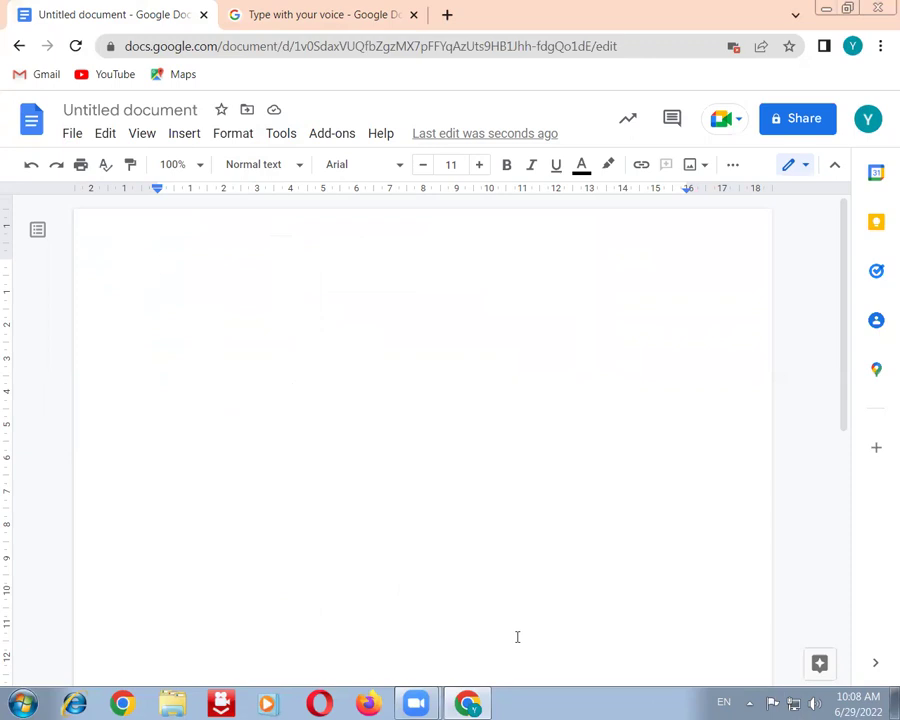
{"action": "type", "text": "Explain "}
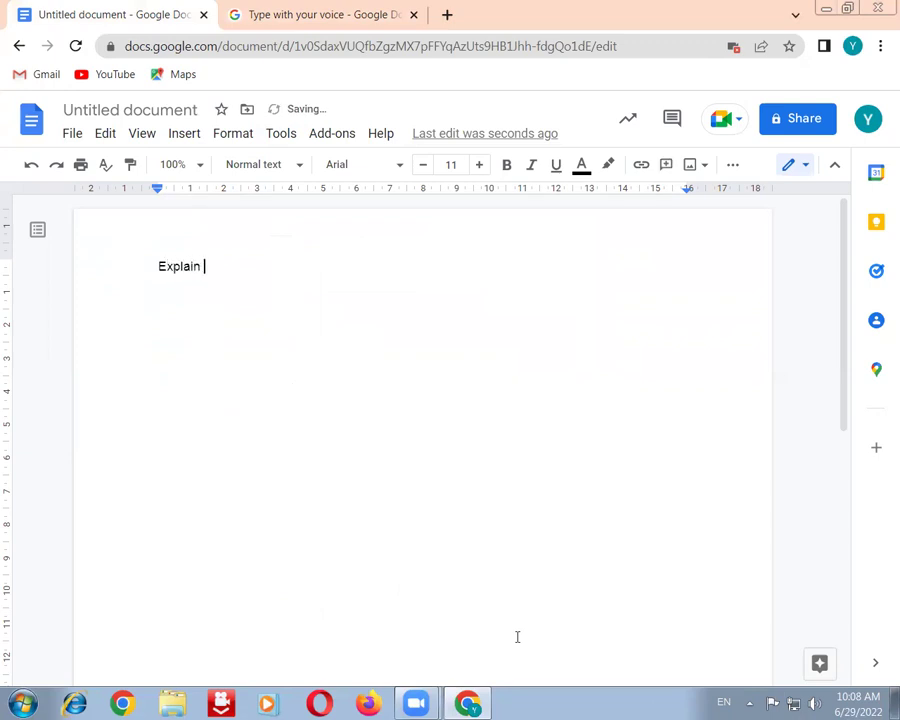
{"action": "type", "text": "Digitald"}
{"action": "key", "text": "BackSpace"}
{"action": "type", "text": "Imag"}
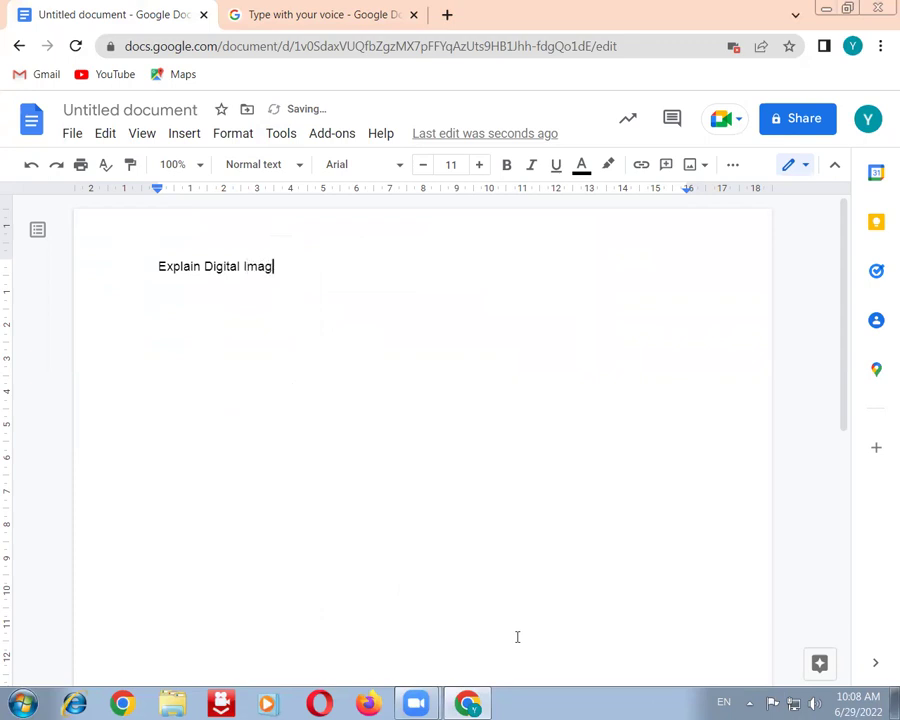
{"action": "type", "text": "e in detail"}
Prefix the heading with '2)' and place the cursor on the empty line below.
{"action": "left_click", "coordinate": [157, 266]}
{"action": "type", "text": "2)"}
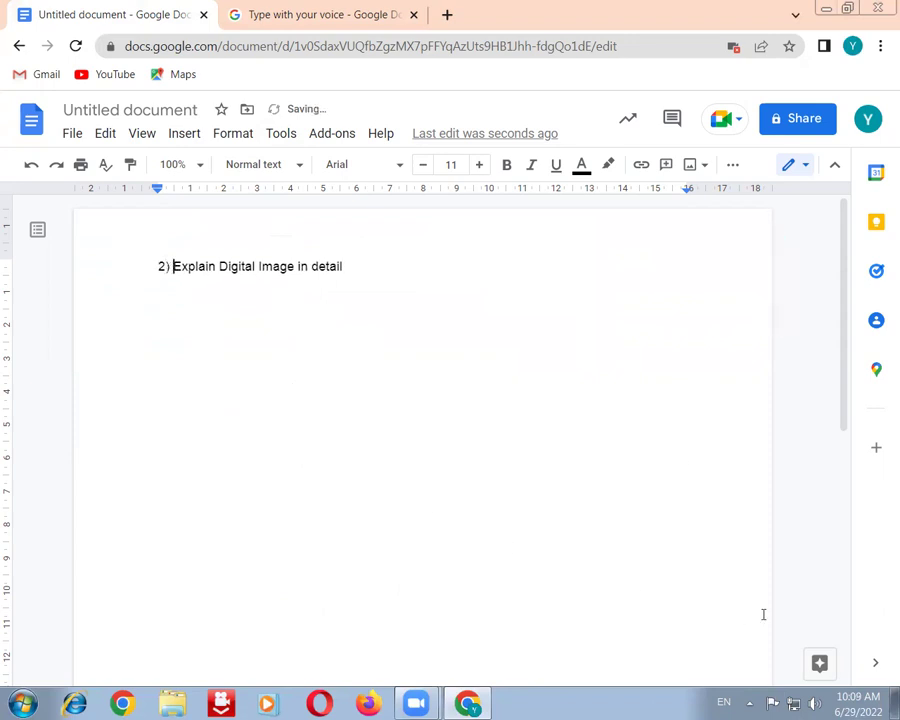
{"action": "left_click", "coordinate": [467, 417]}
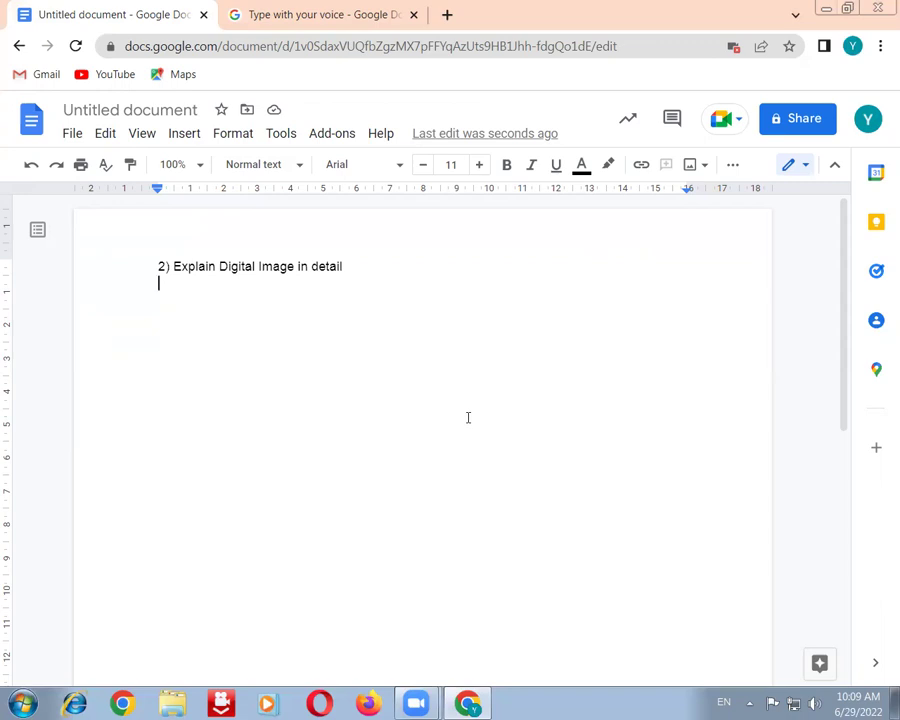
Type 'Imagedatad:' and 'Image Analysis:' on separate lines, then 'Percieved colour of brightness'.
{"action": "type", "text": "Imagedat"}
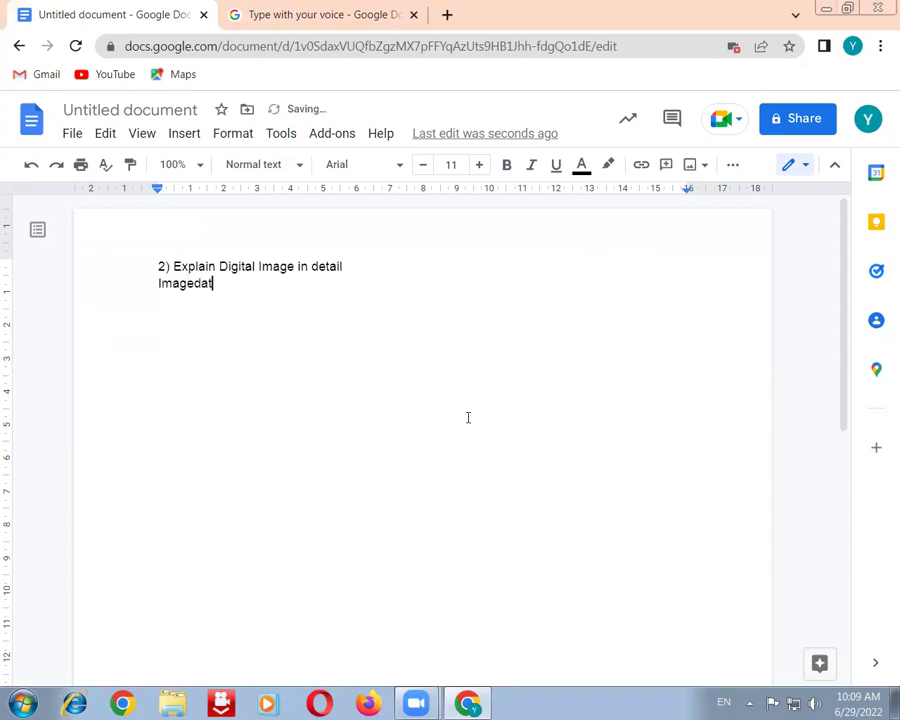
{"action": "type", "text": "ad:"}
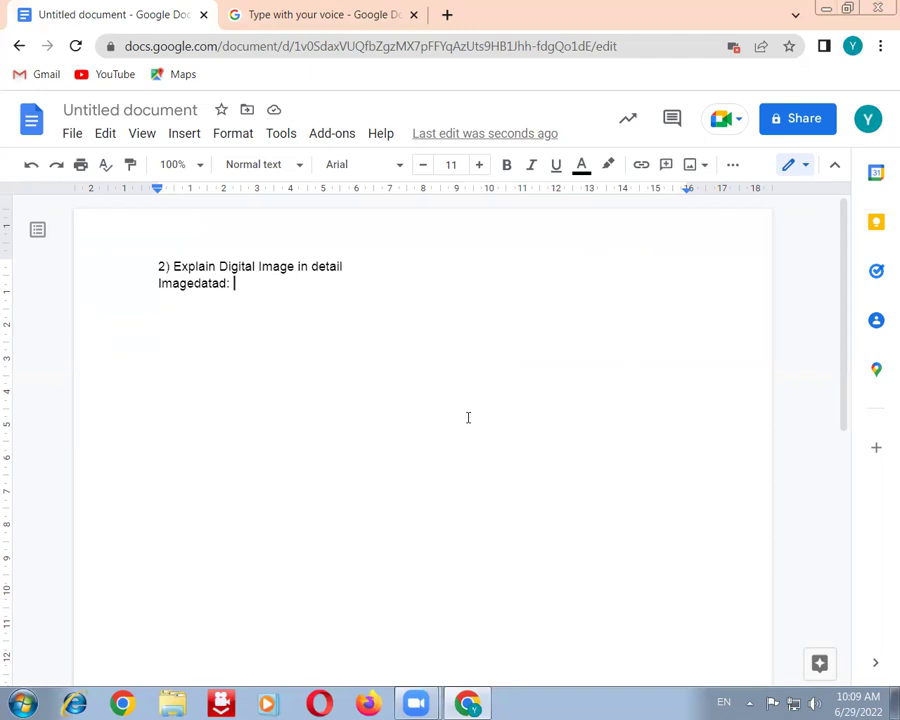
{"action": "key", "text": "Return"}
{"action": "type", "text": "Image A"}
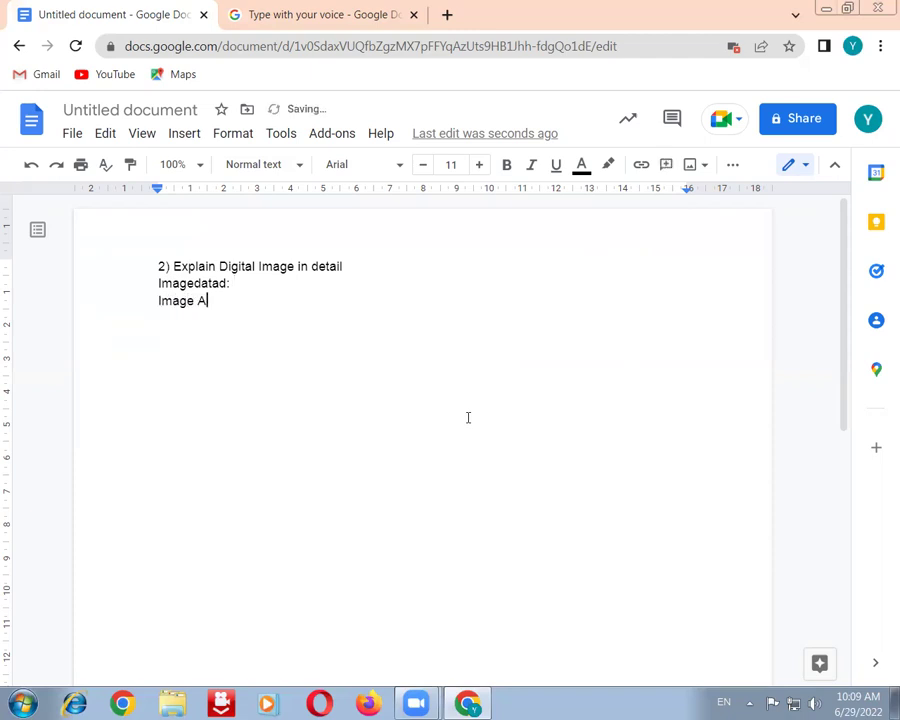
{"action": "type", "text": "nalysis:"}
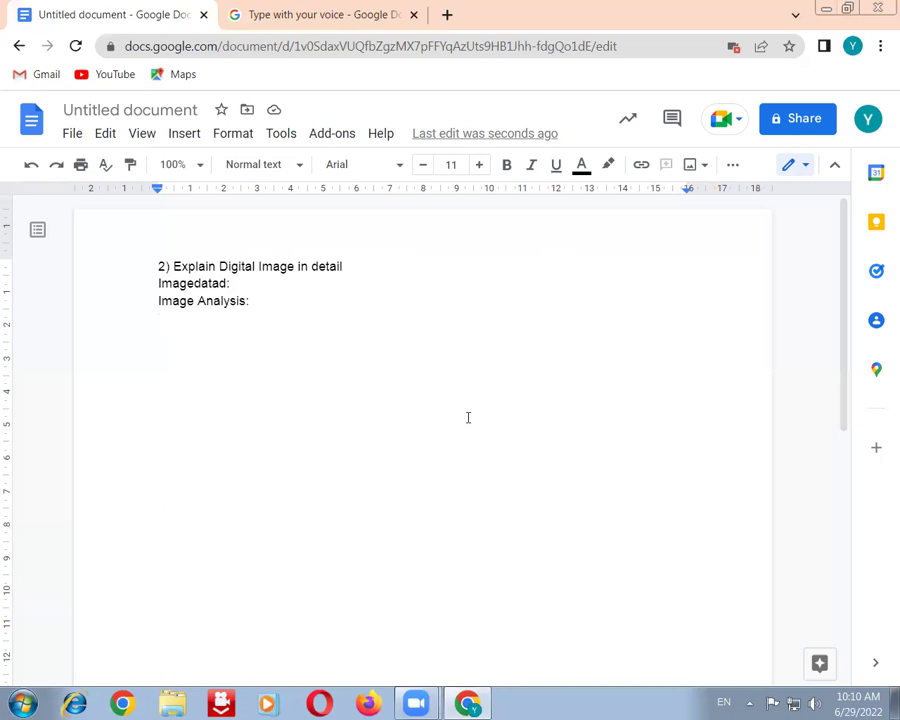
{"action": "type", "text": "Per"}
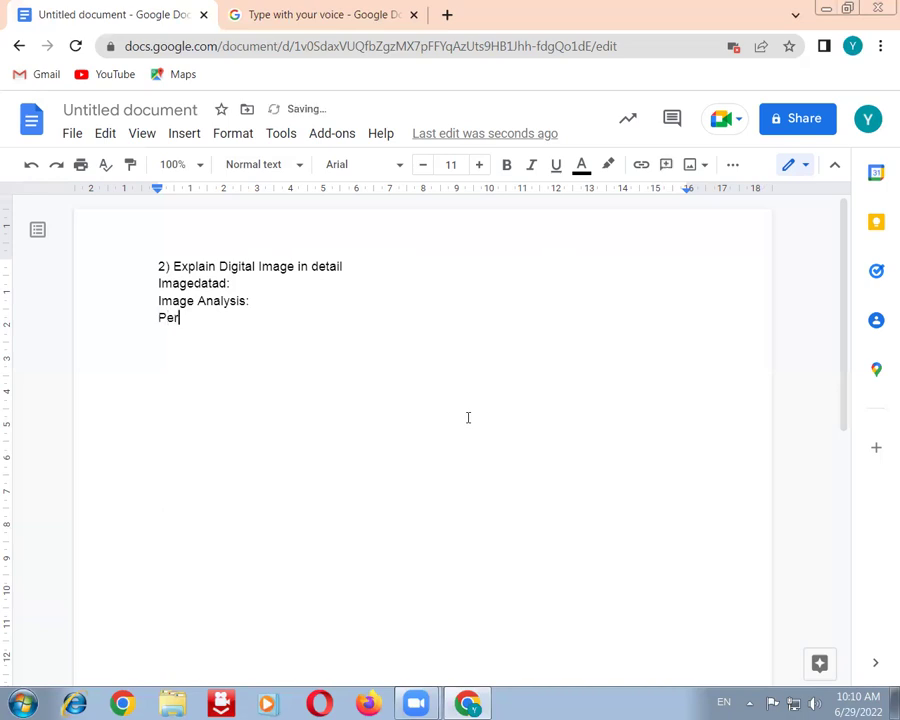
{"action": "type", "text": "cieved colour of"}
{"action": "type", "text": " brightness"}
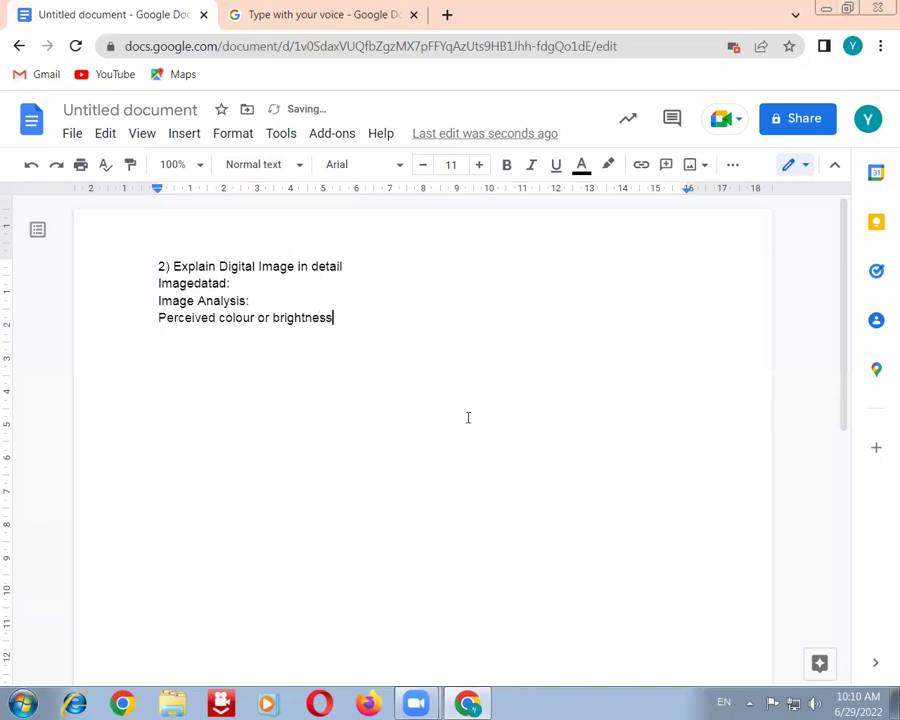
End the 'Perceived colour or brightness' line to start a new one.
{"action": "key", "text": "Return"}
Type 'partial or compleetly recovery of 3d data' and start a new line.
{"action": "type", "text": "partial or compl"}
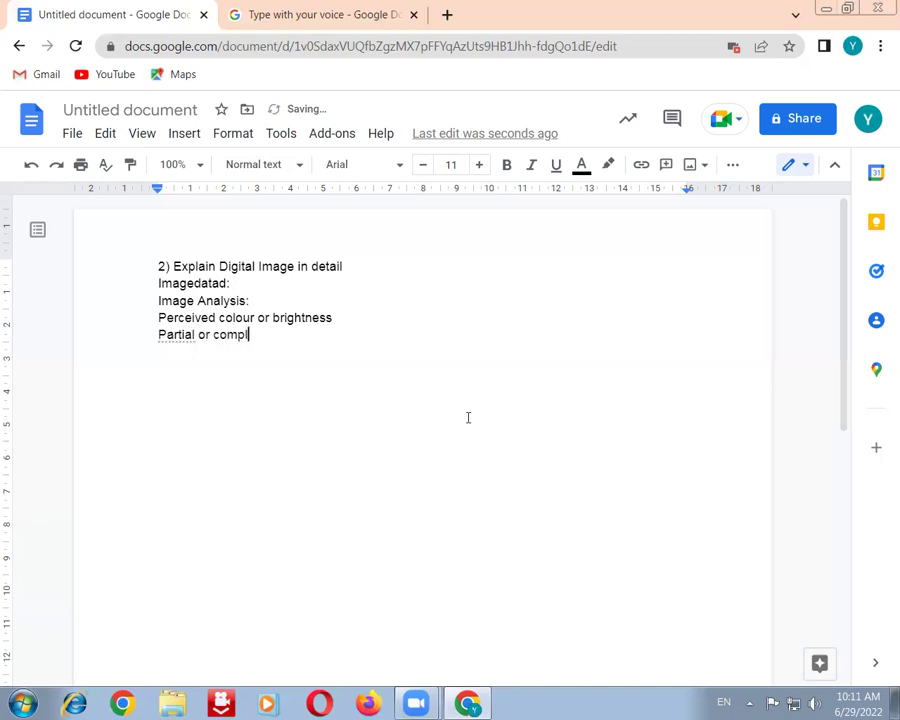
{"action": "type", "text": "eetly r"}
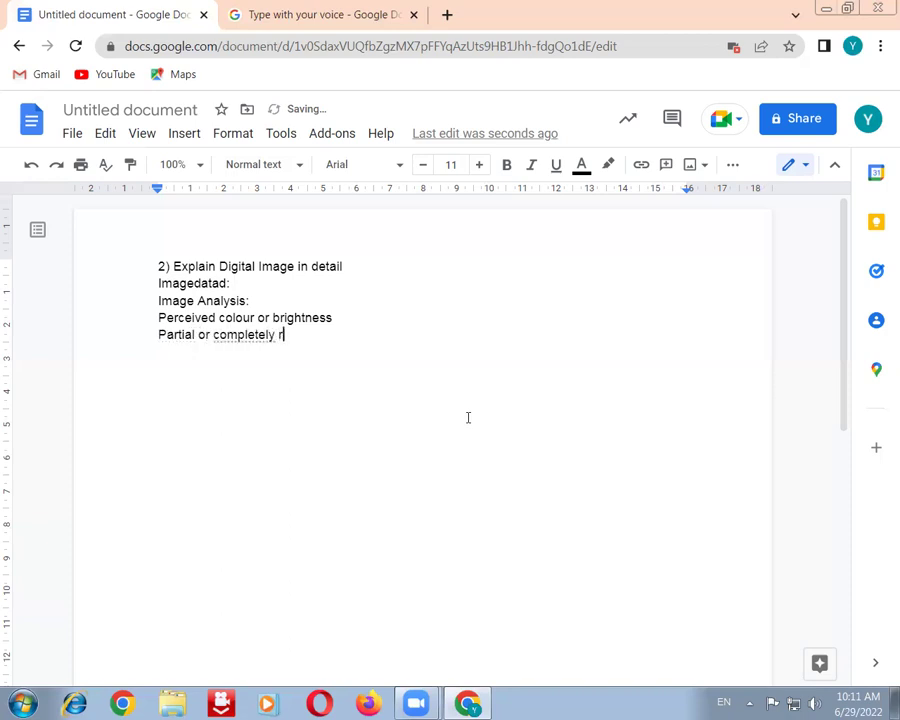
{"action": "type", "text": "ecovery"}
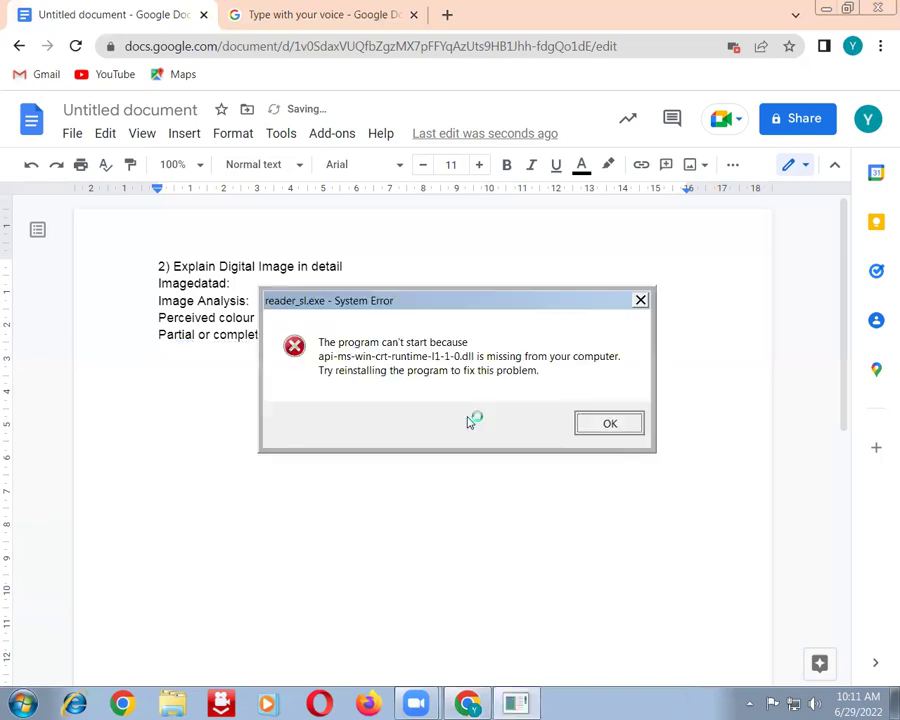
{"action": "type", "text": " o"}
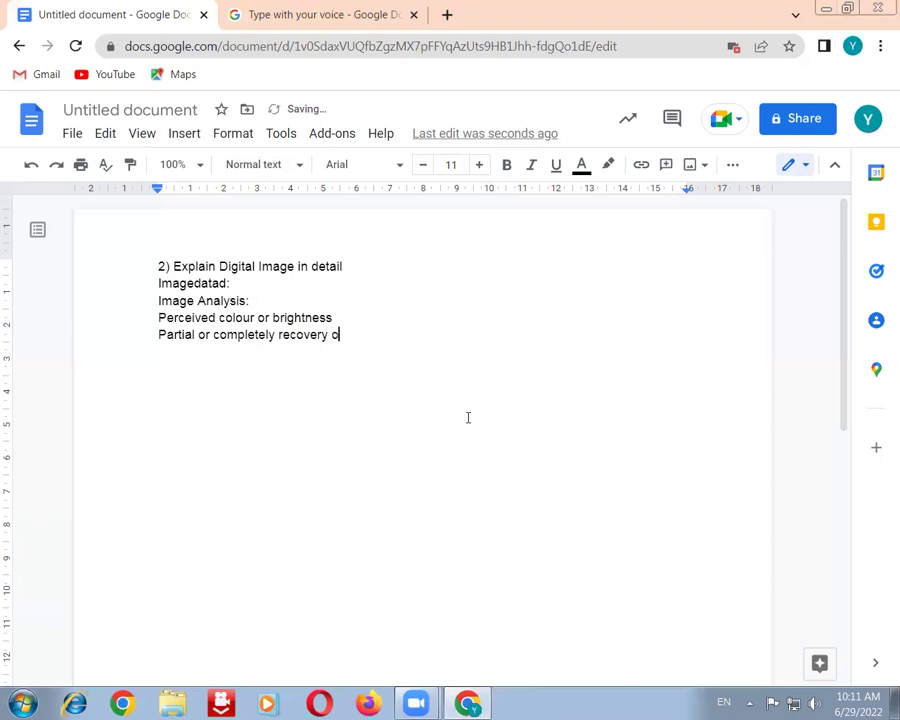
{"action": "type", "text": "f 3d data"}
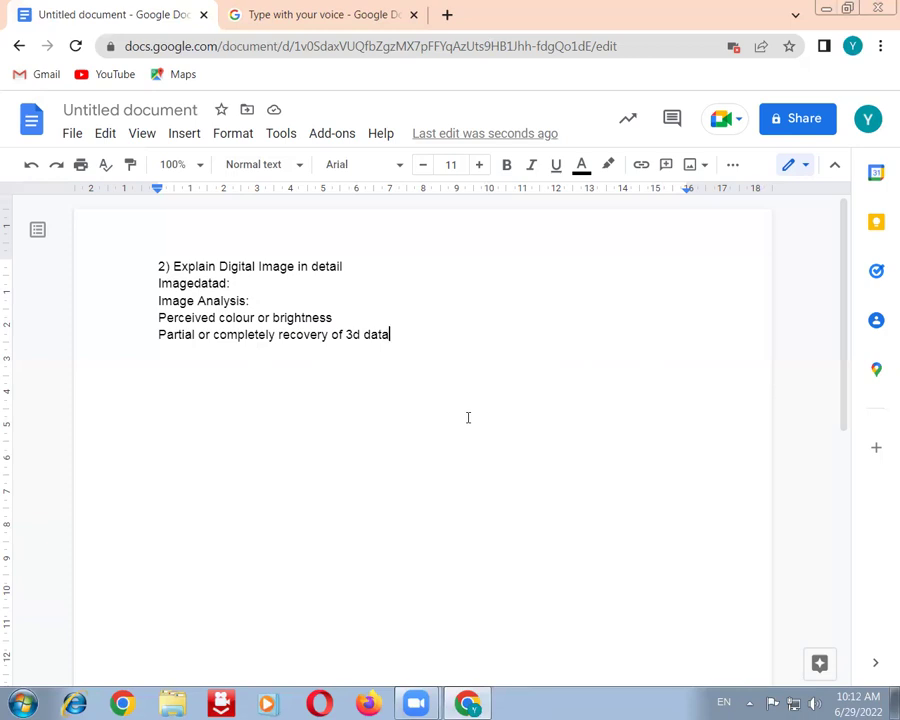
{"action": "key", "text": "Return"}
Type 'Applications of image analysis' on the line beneath the 3d data point.
{"action": "type", "text": "Applica"}
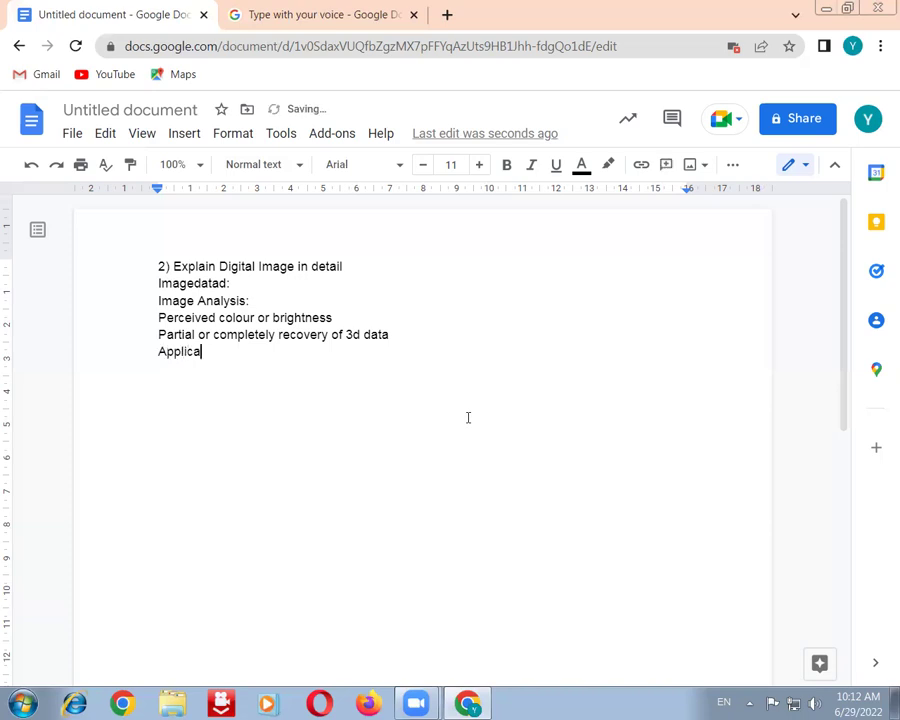
{"action": "type", "text": "tions of image ana"}
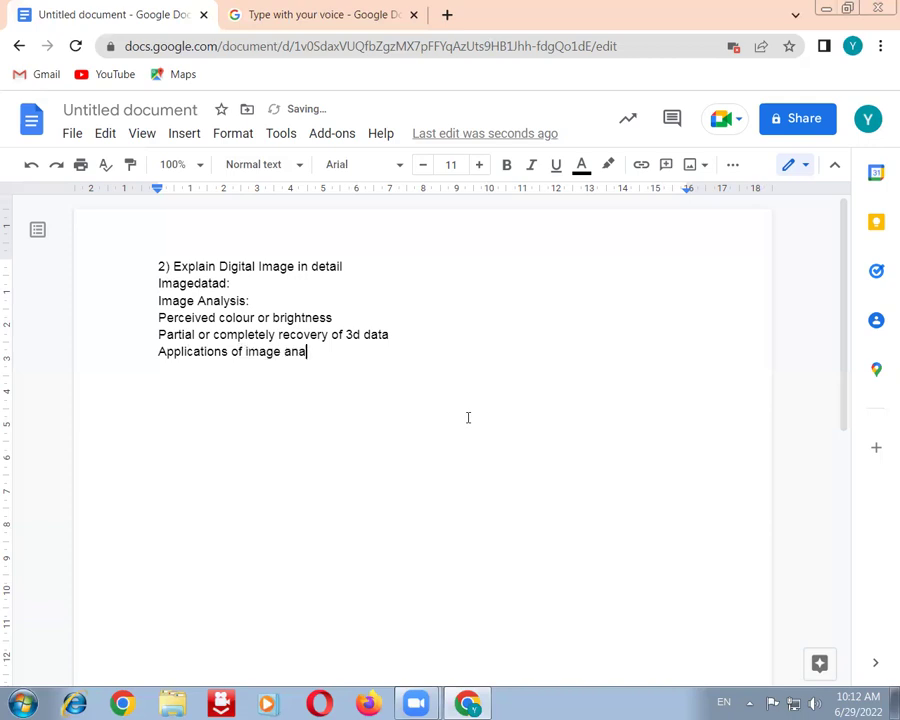
{"action": "type", "text": "lysis"}
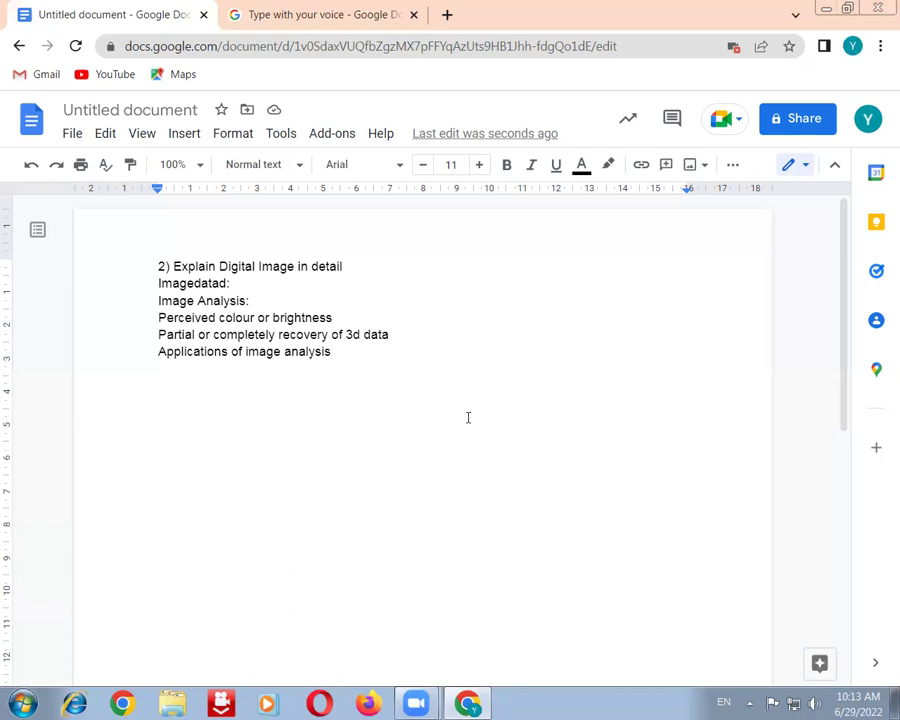
Add a new line reading 'Image recognition:' below 'Applications of image analysis'.
{"action": "key", "text": "Return"}
{"action": "type", "text": "Image recognition"}
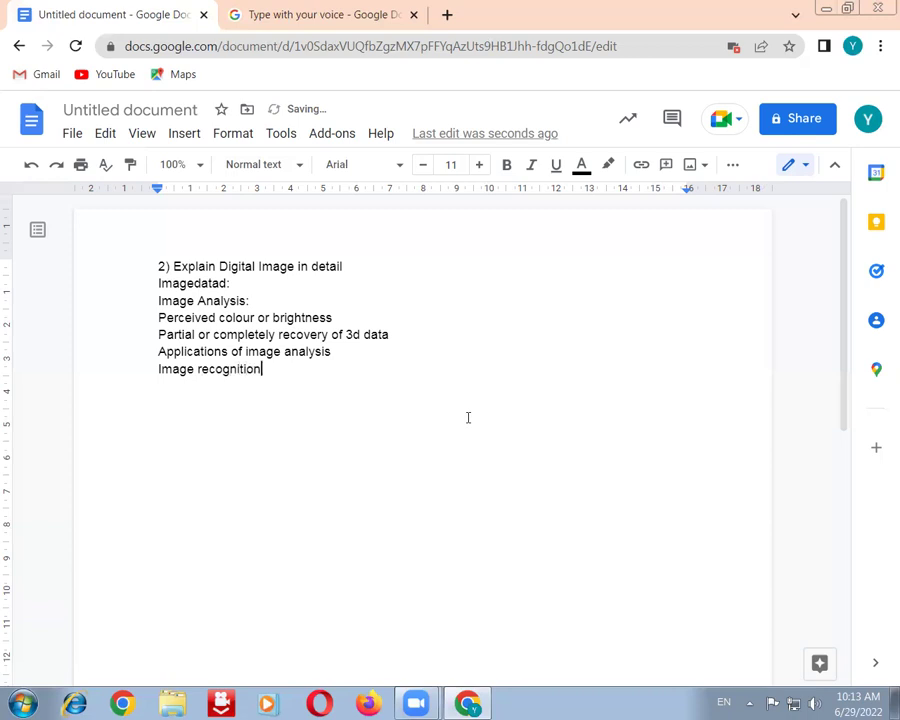
{"action": "type", "text": ":"}
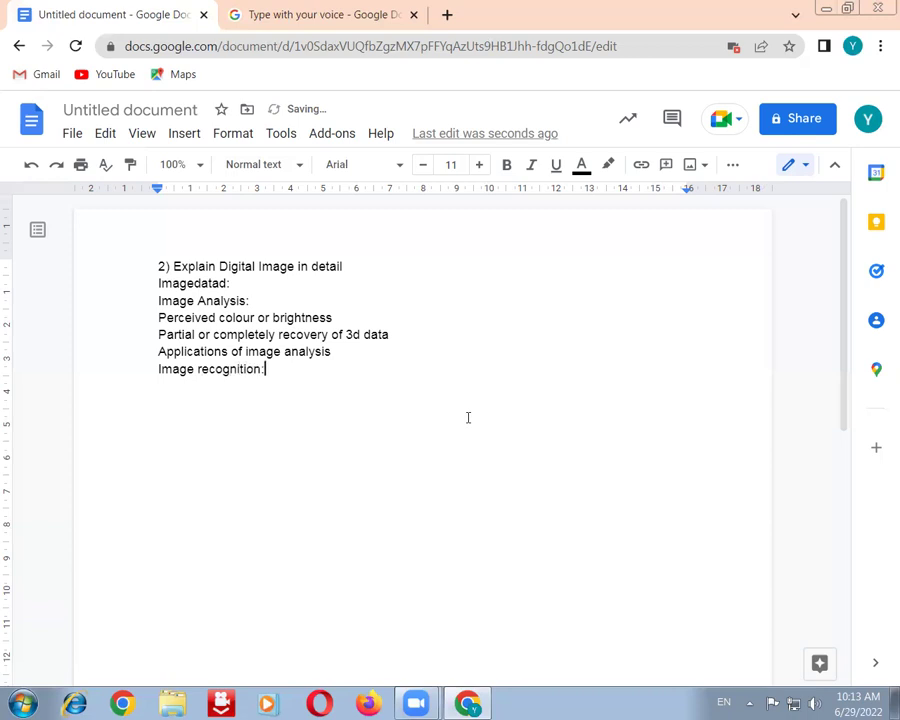